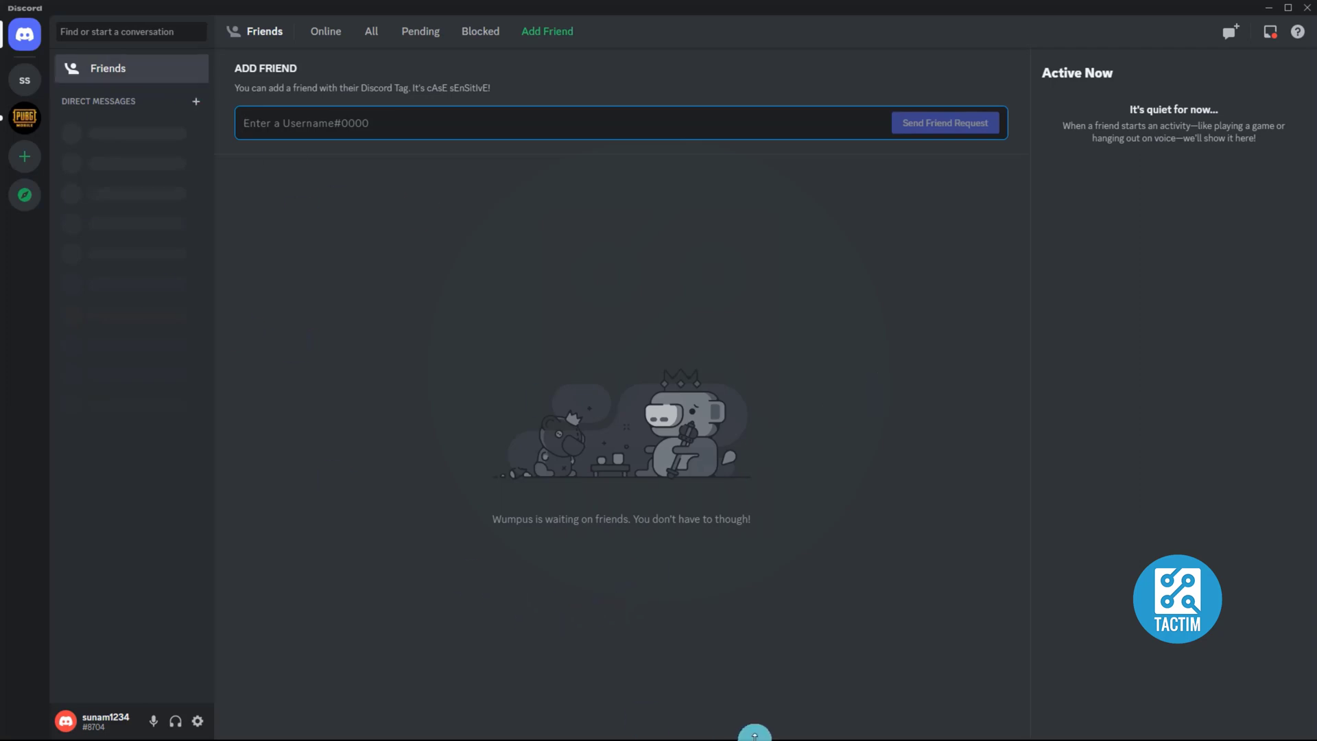
Step: Check the Netflix Chrome window, then join the SS server's General voice channel
key("super")
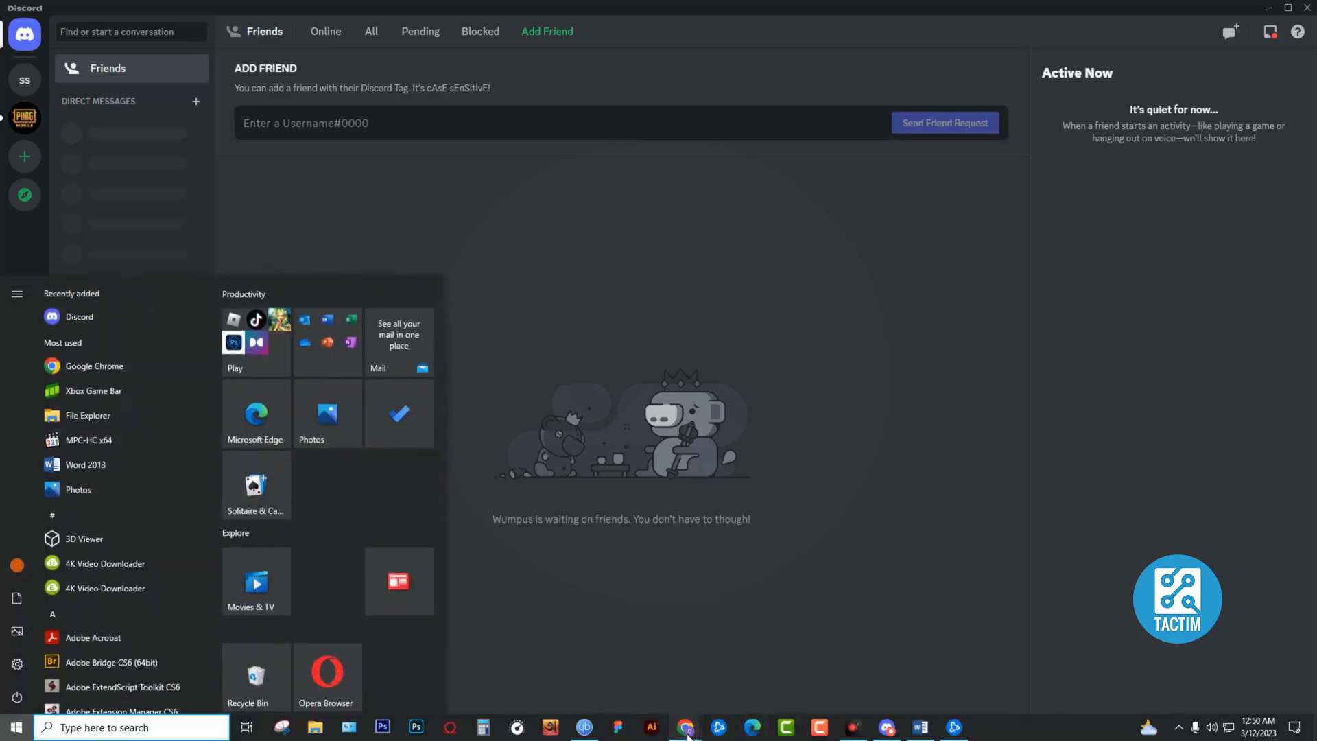
left_click(767, 656)
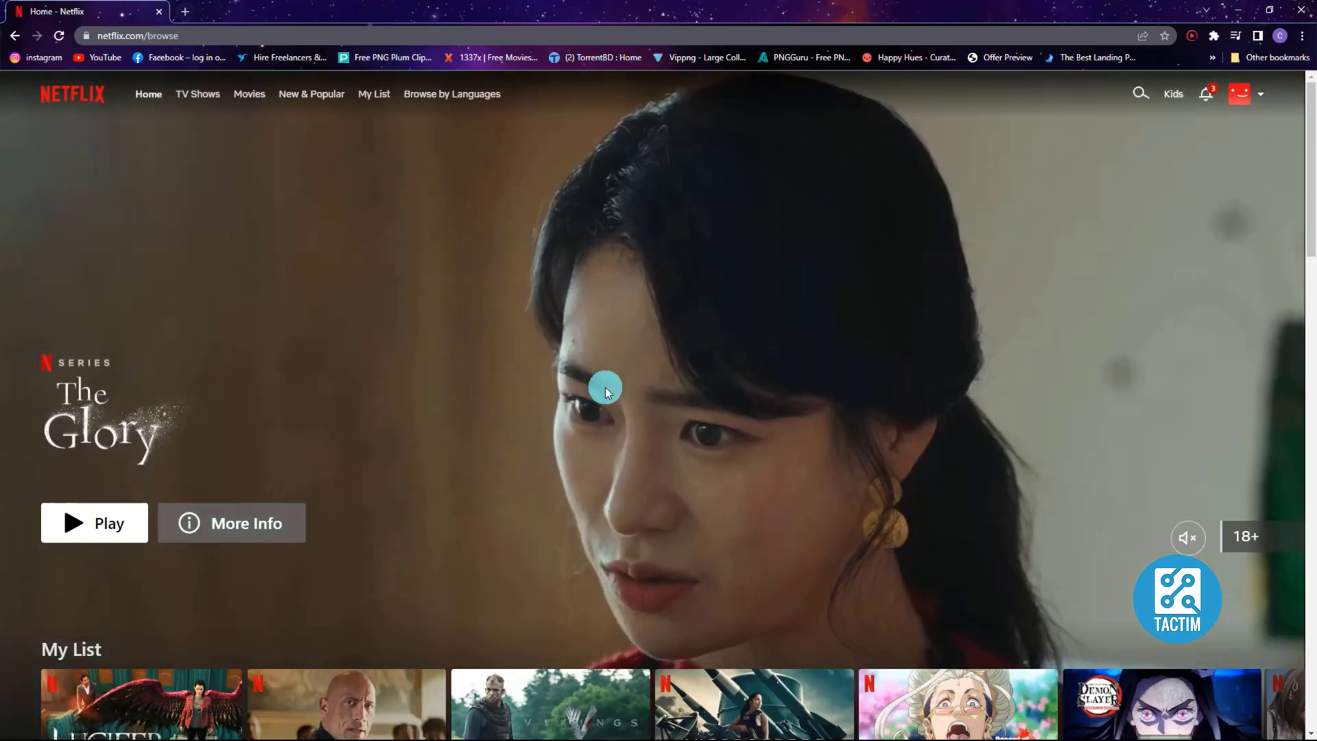
key("super")
left_click(257, 332)
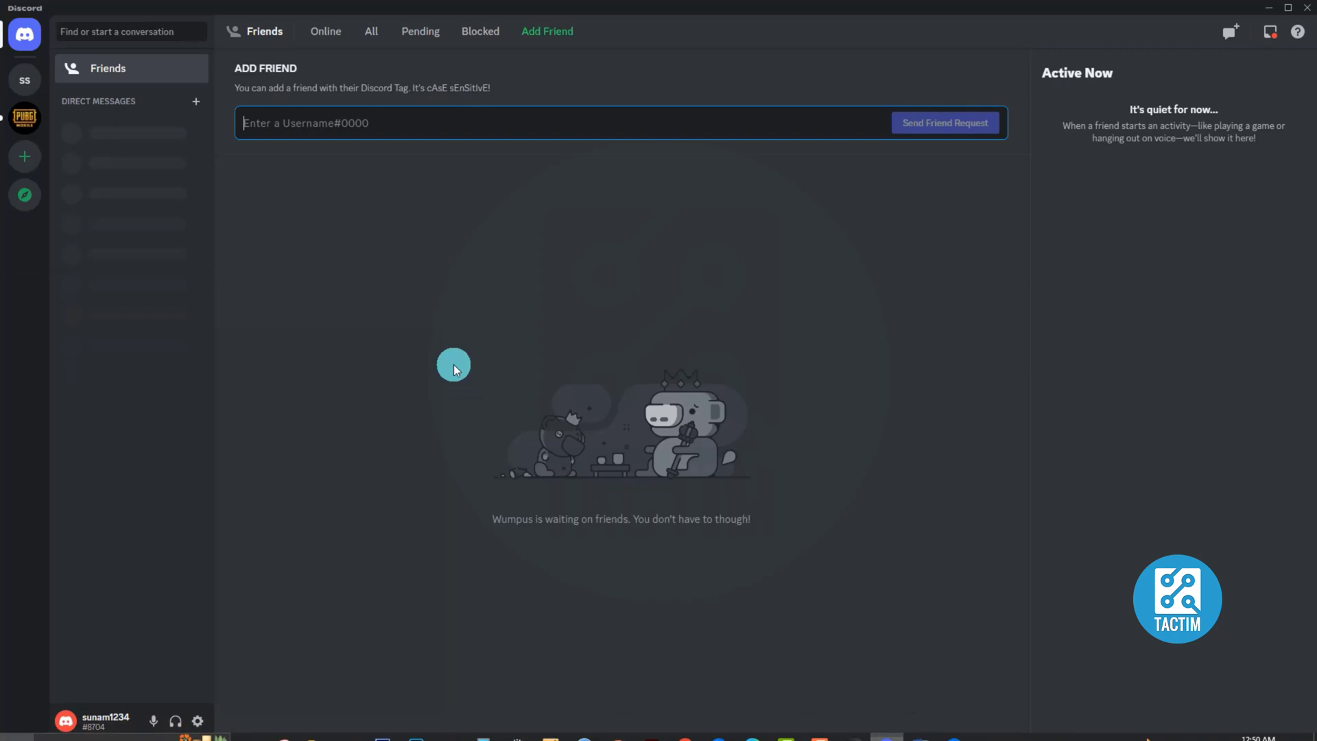
left_click(22, 82)
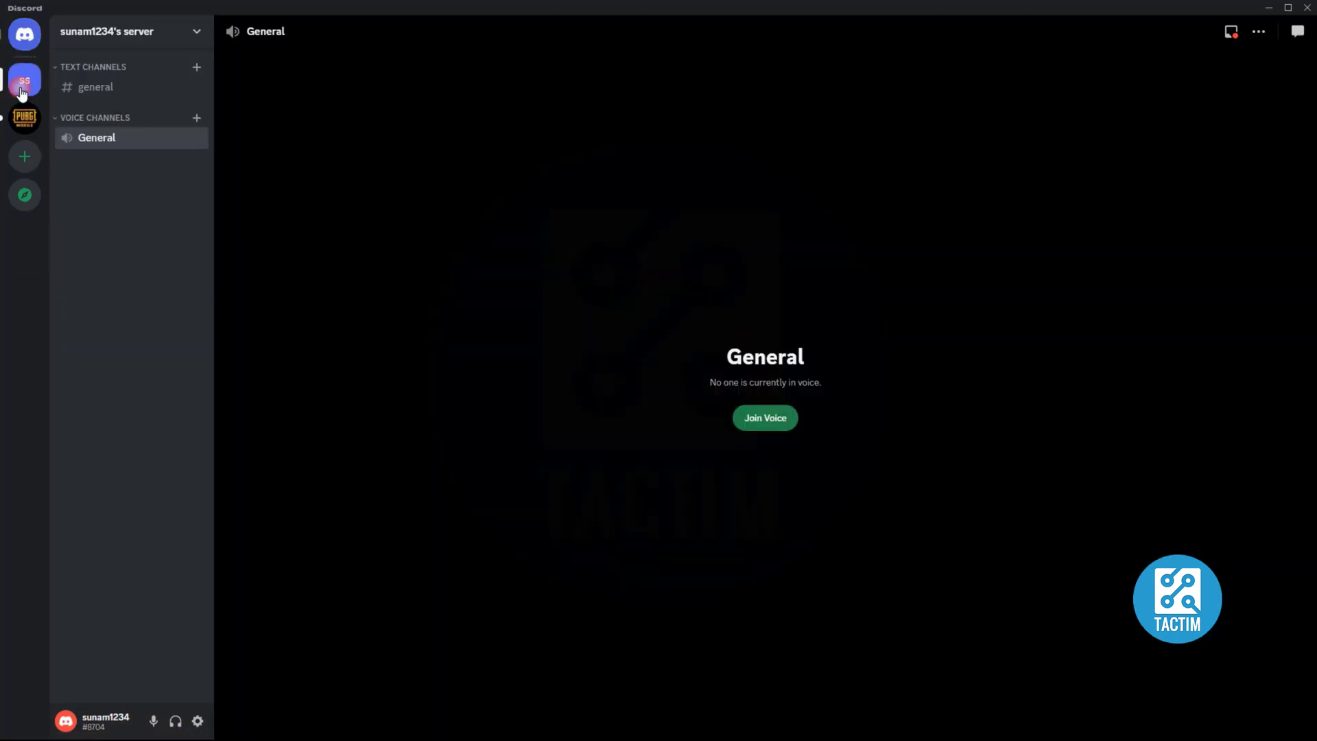
left_click(103, 144)
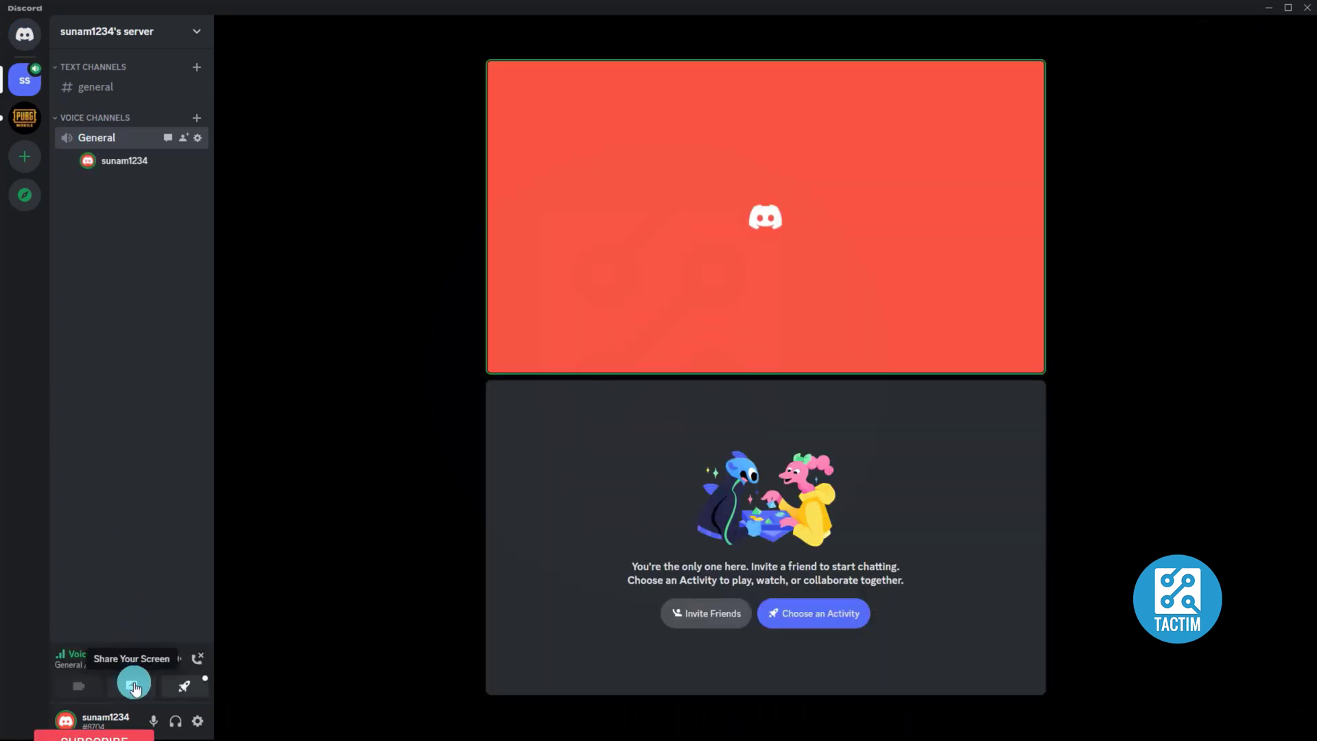
Step: Choose the 'Home - Netflix - Google Chrome' window as the screen share source
left_click(134, 687)
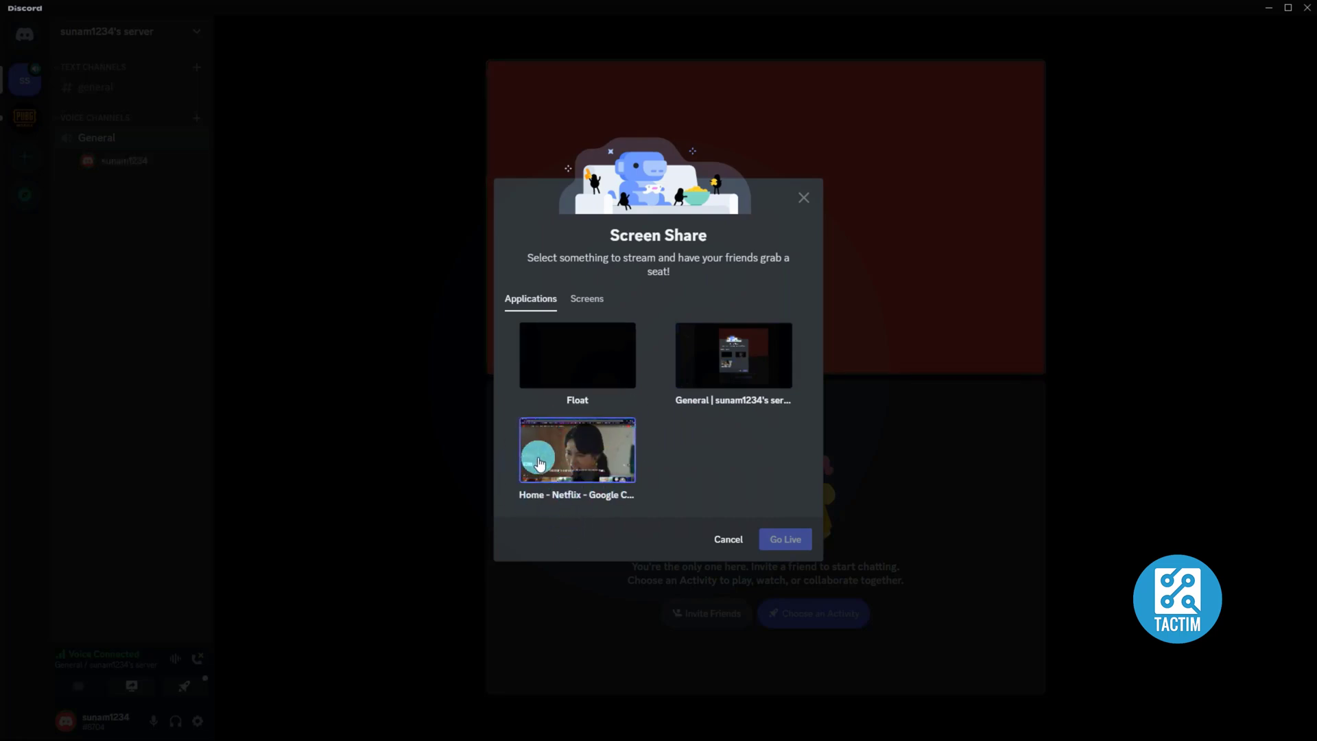
left_click(560, 460)
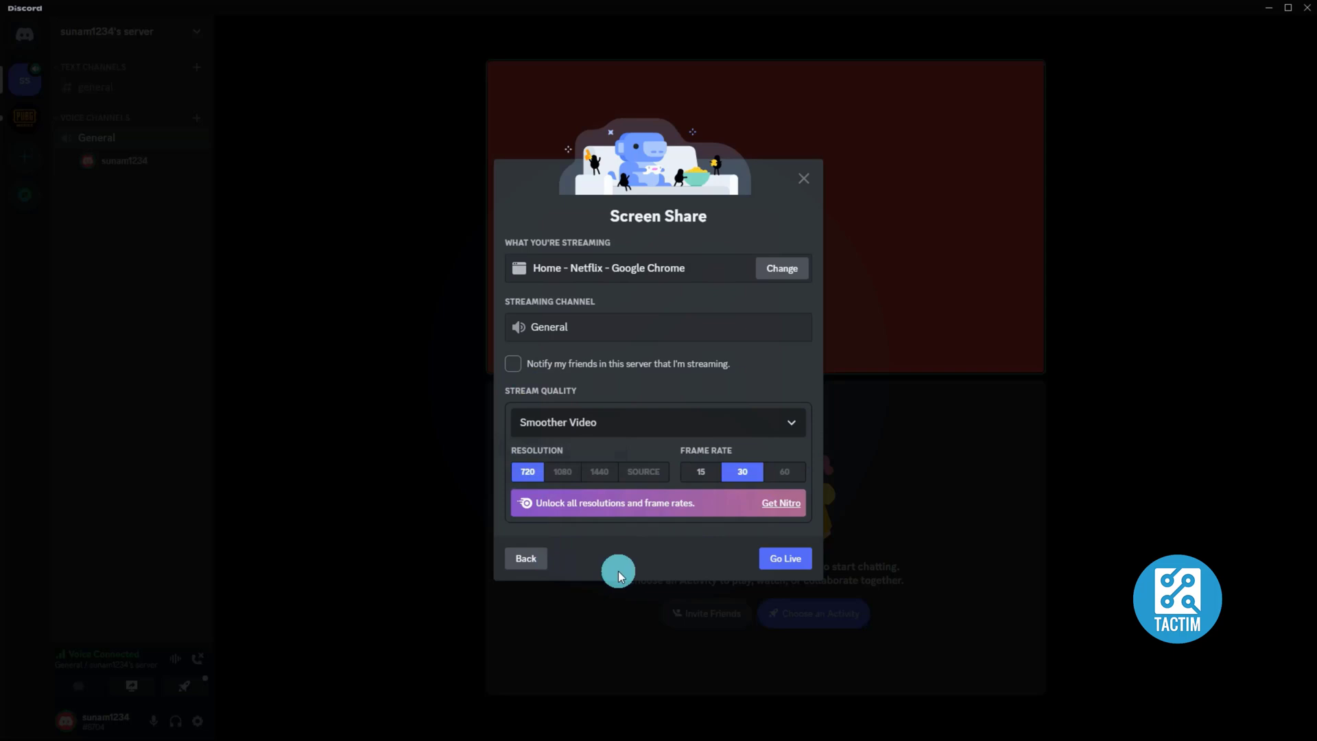
Step: Go live with the Netflix window stream at 720p, 30 fps in General
left_click(787, 561)
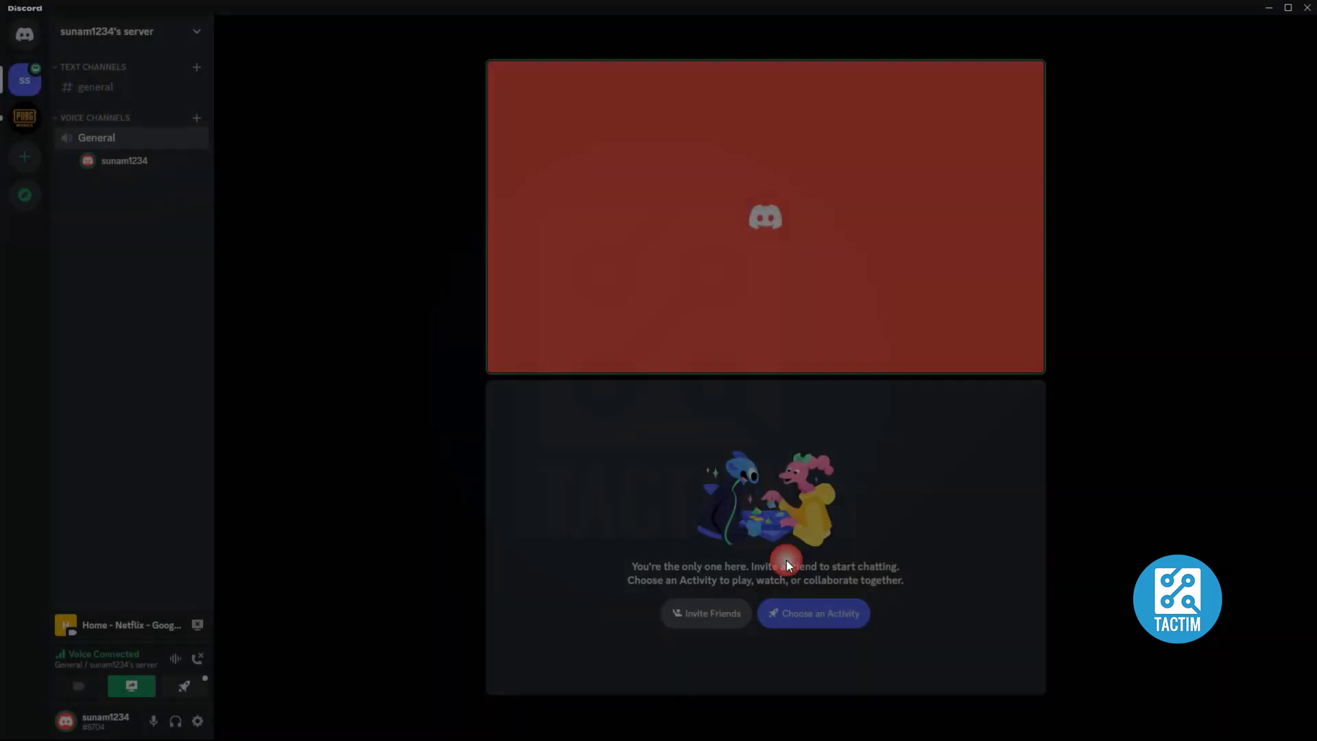